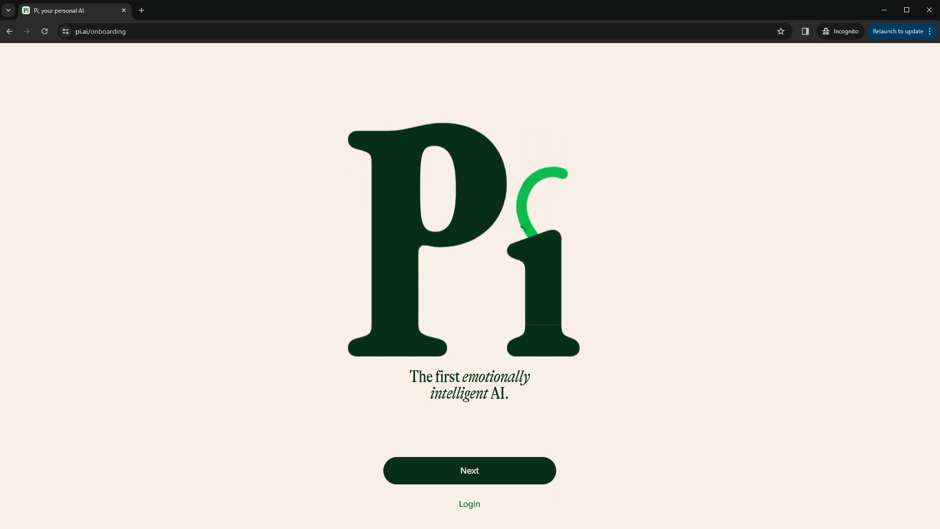
Advance past the welcome, Create and Grow introduction screens and submit the user's first name
{"action": "left_click", "coordinate": [552, 471]}
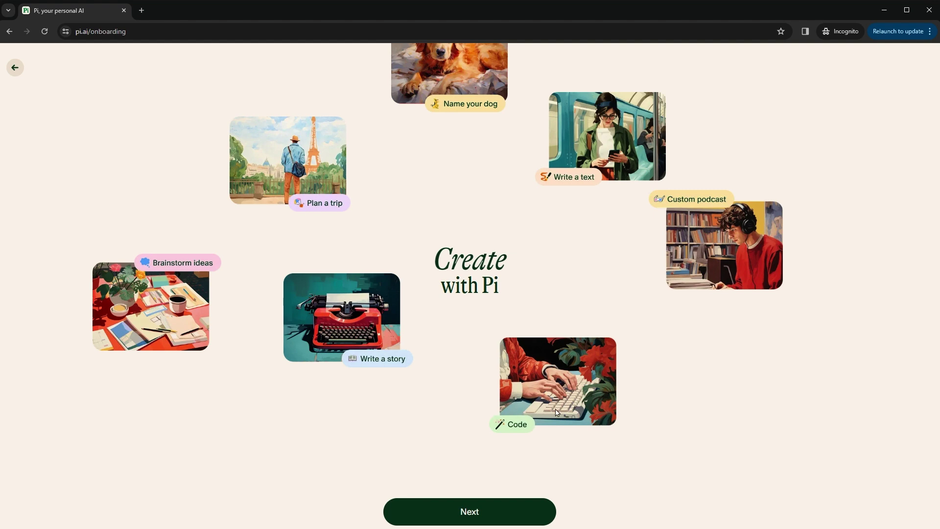
{"action": "left_click", "coordinate": [501, 507]}
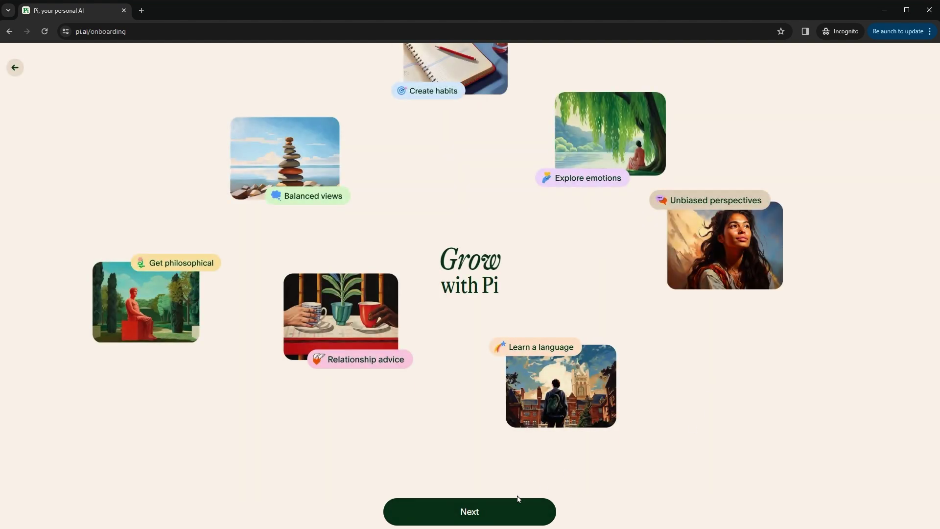
{"action": "left_click", "coordinate": [518, 504]}
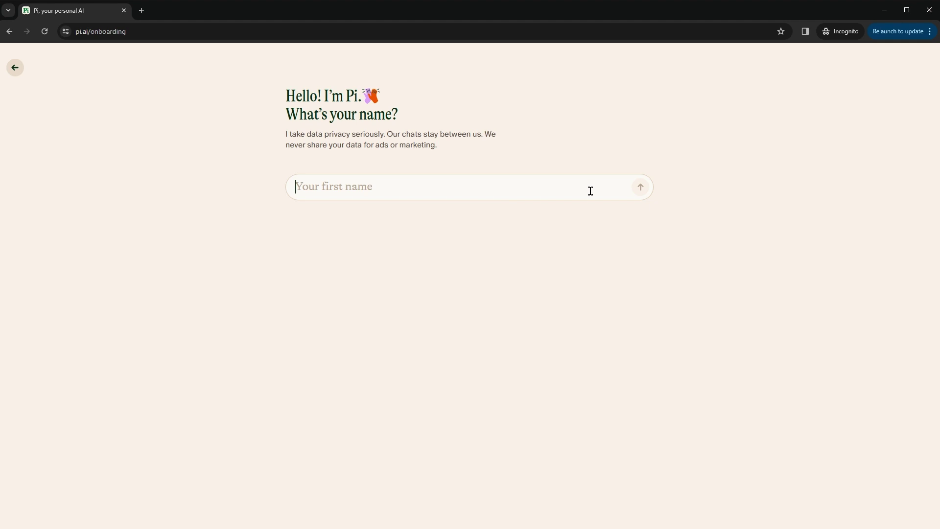
{"action": "type", "text": "Javed"}
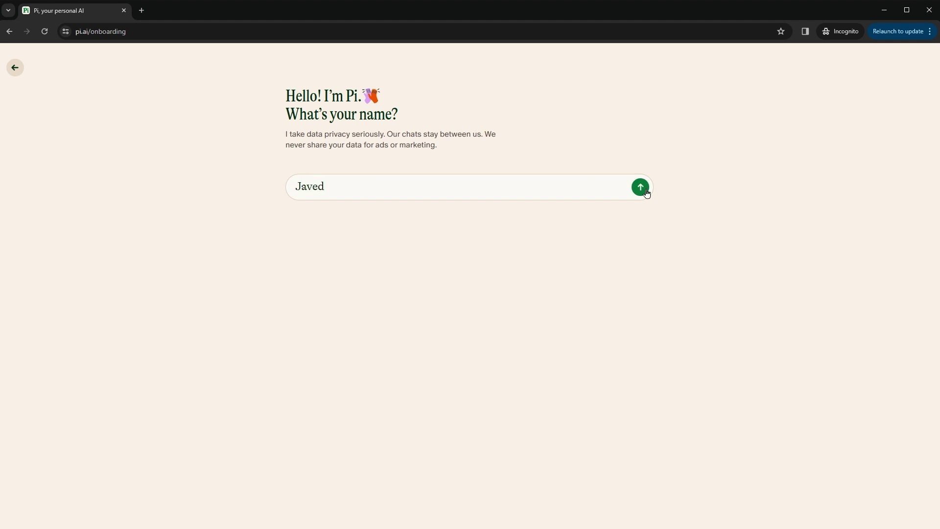
{"action": "left_click", "coordinate": [646, 191]}
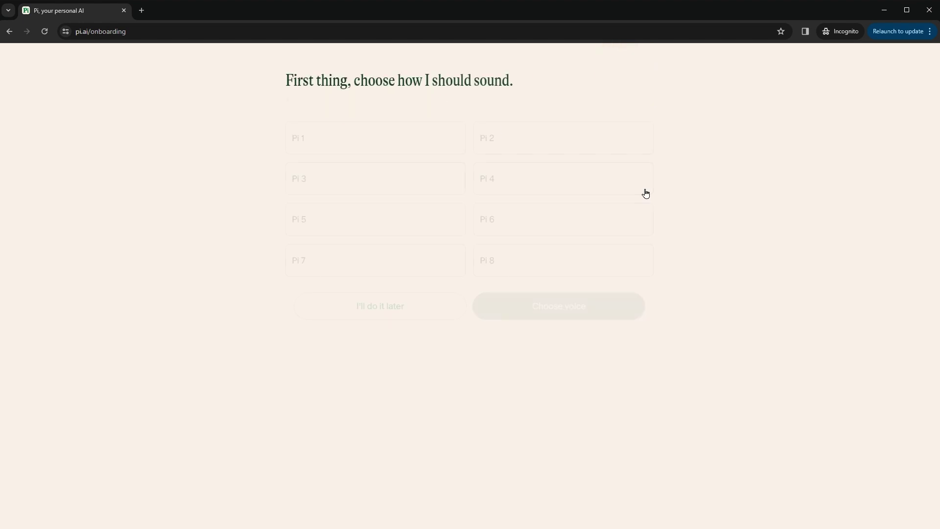
Preview the Pi 4, Pi 1, Pi 2 and Pi 3 voice samples
{"action": "left_click", "coordinate": [545, 180]}
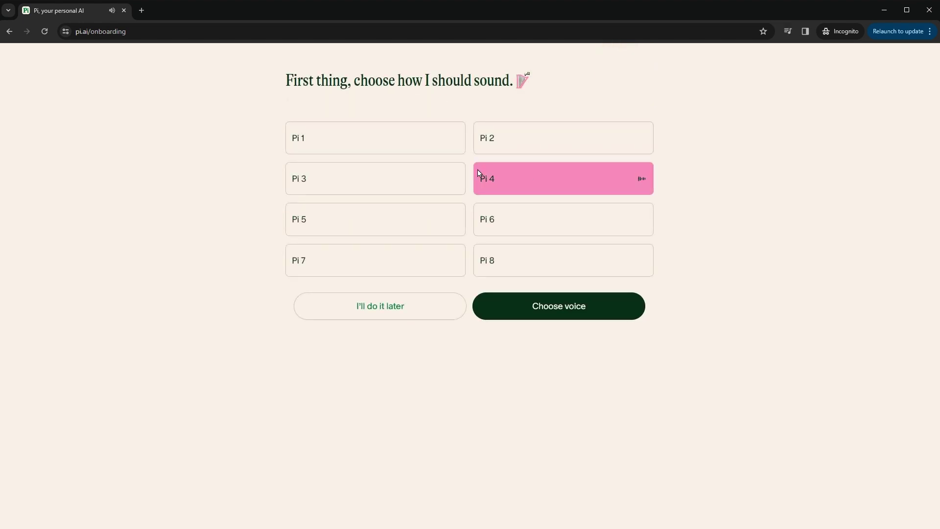
{"action": "left_click", "coordinate": [383, 143]}
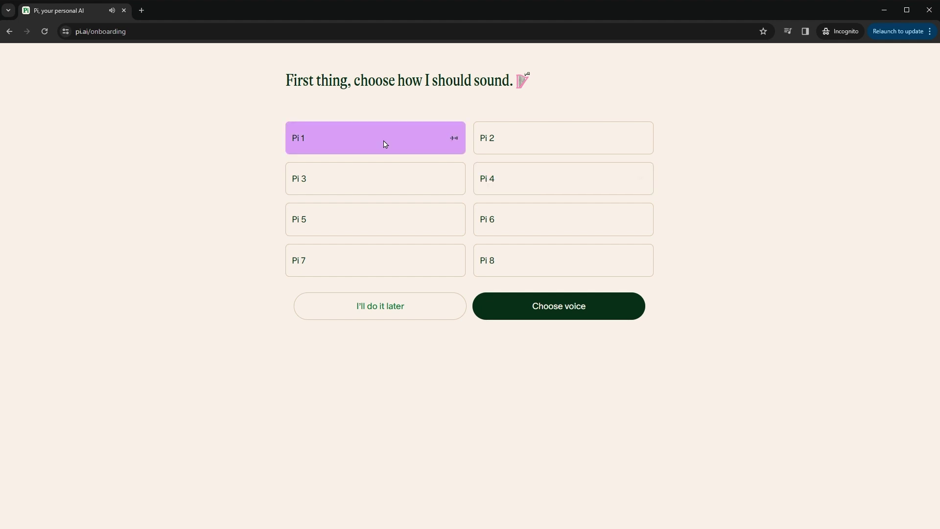
{"action": "left_click", "coordinate": [555, 145]}
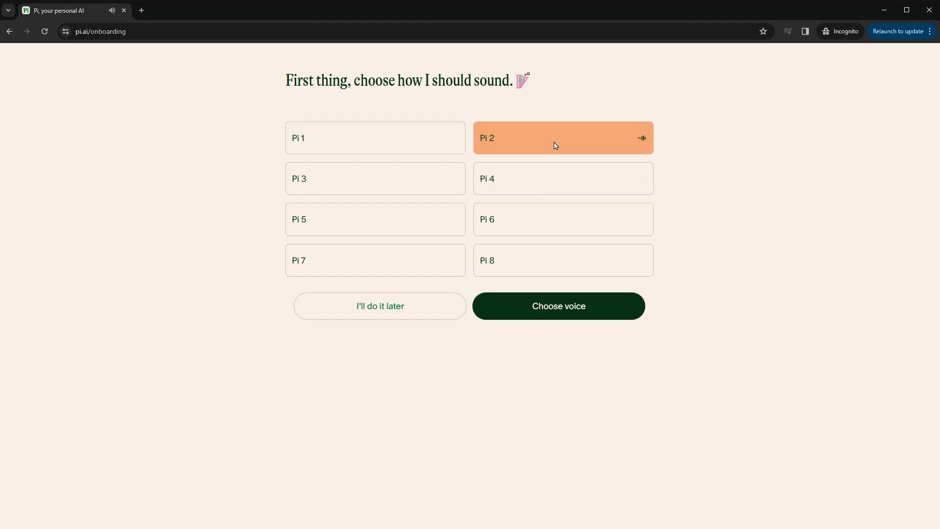
{"action": "left_click", "coordinate": [424, 173]}
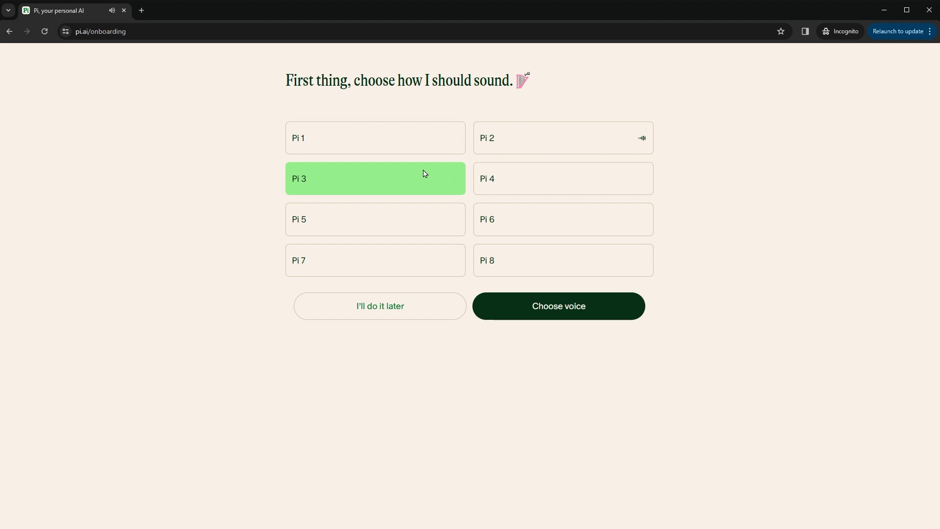
{"action": "left_click", "coordinate": [545, 175]}
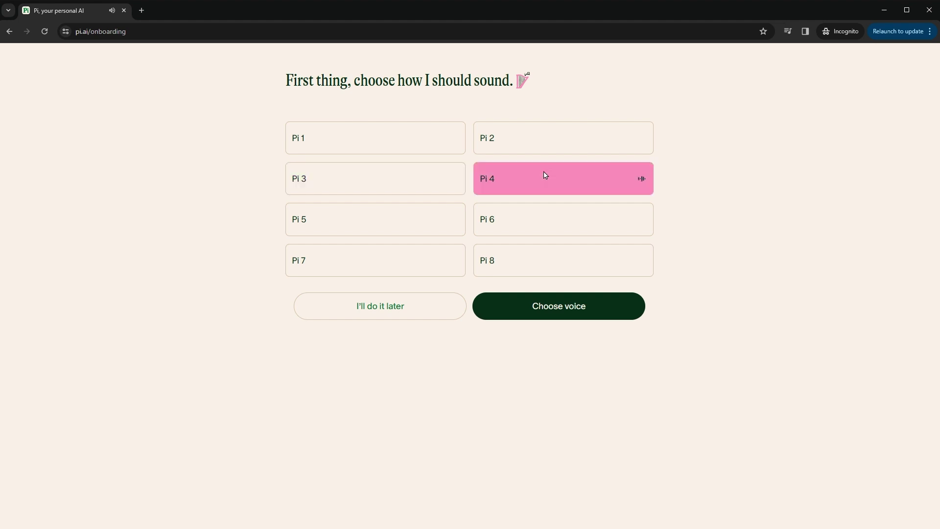
Preview Pi 5 through Pi 8, then select and confirm Pi 4 as the voice
{"action": "left_click", "coordinate": [416, 225]}
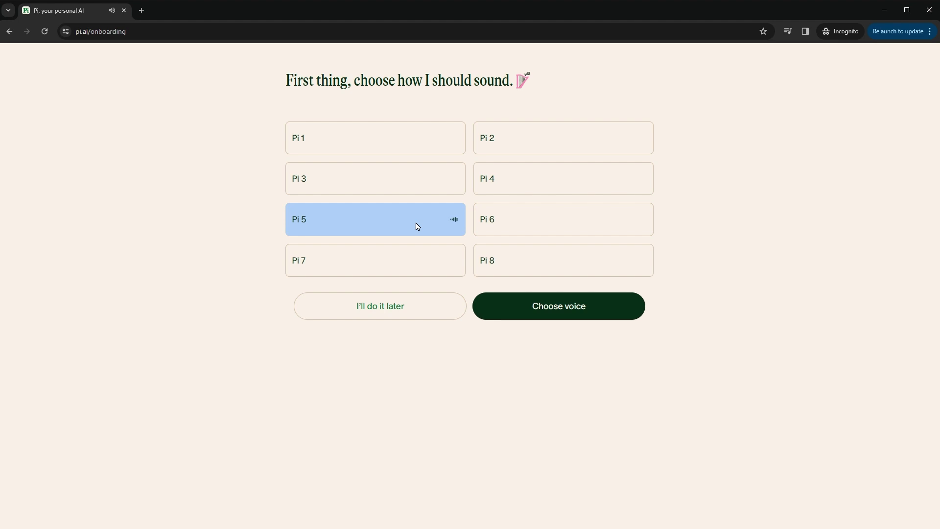
{"action": "left_click", "coordinate": [561, 225]}
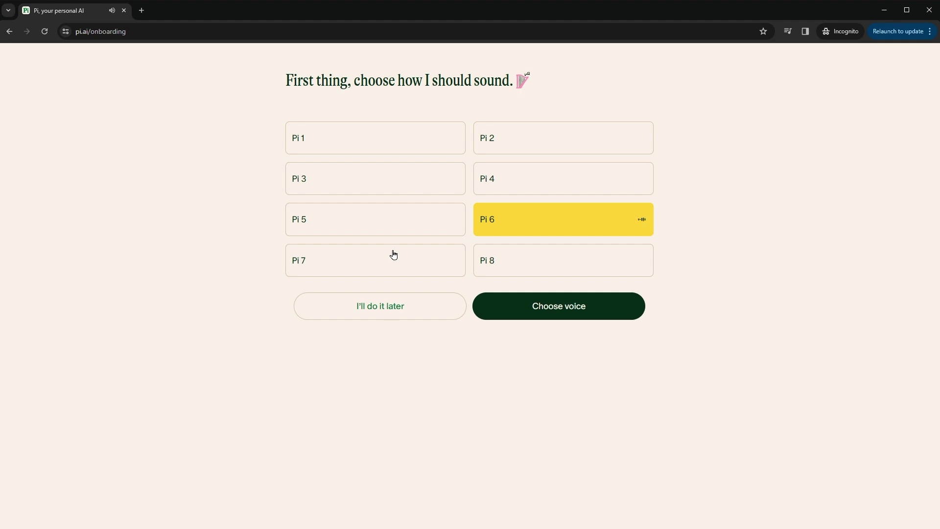
{"action": "left_click", "coordinate": [394, 254]}
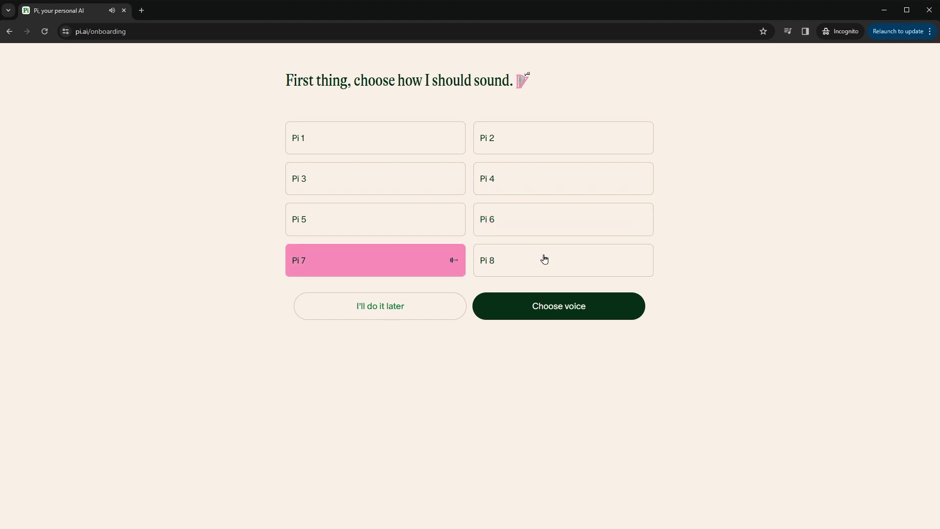
{"action": "left_click", "coordinate": [546, 258]}
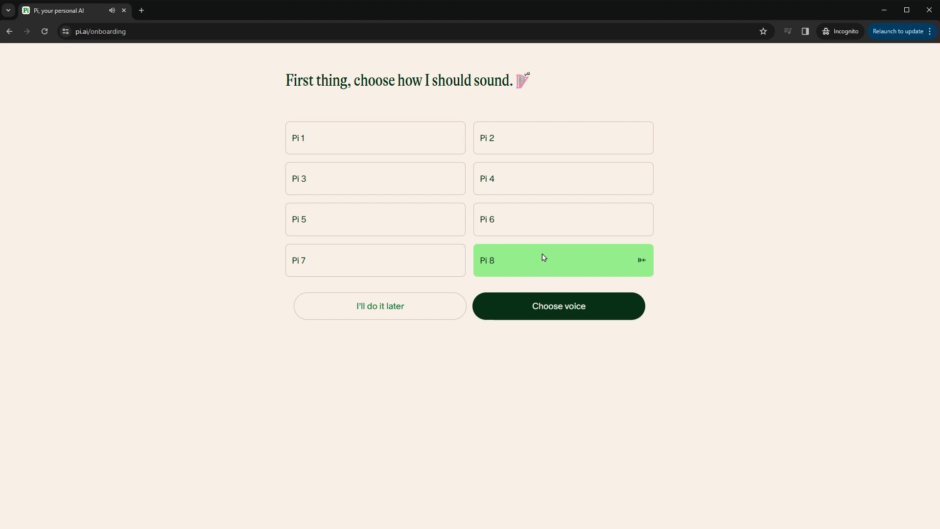
{"action": "left_click", "coordinate": [535, 180]}
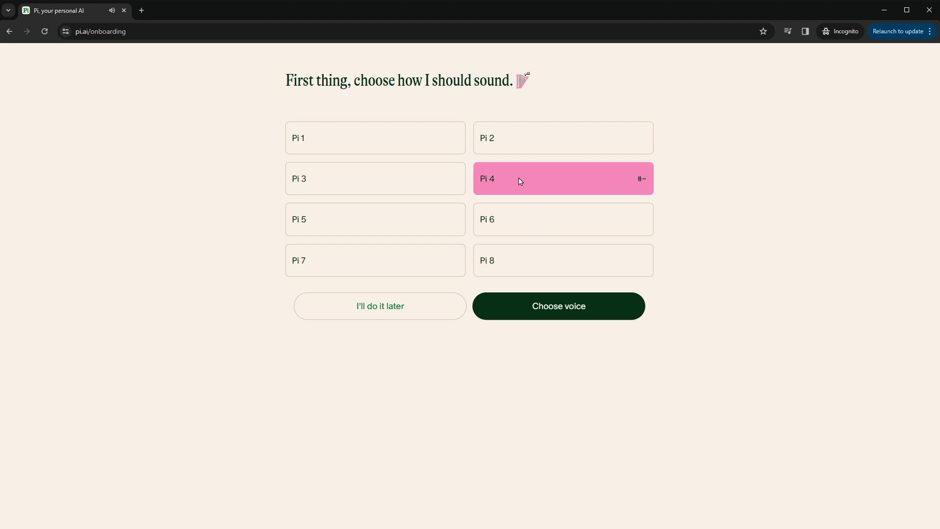
{"action": "left_click", "coordinate": [561, 309]}
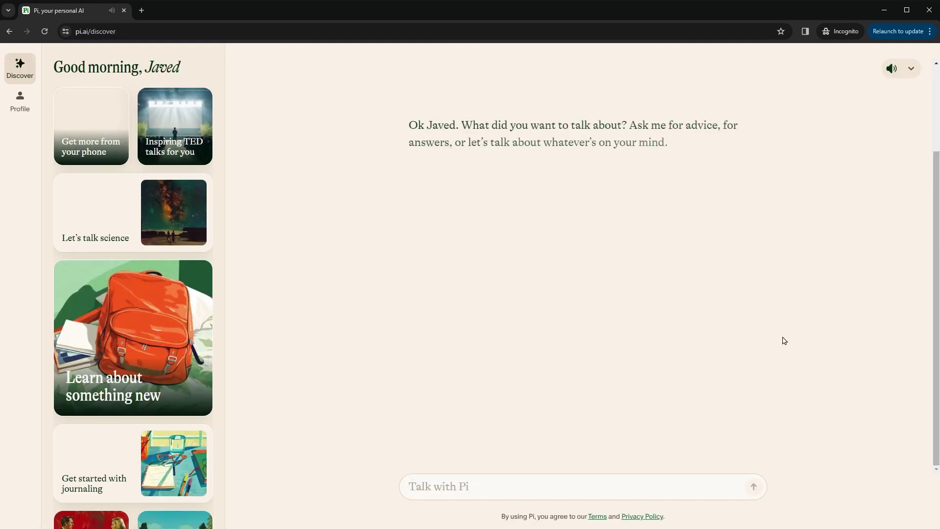
Leave the Discover topics and ask Pi about the current weather in London, United Kingdom
{"action": "left_click", "coordinate": [31, 72]}
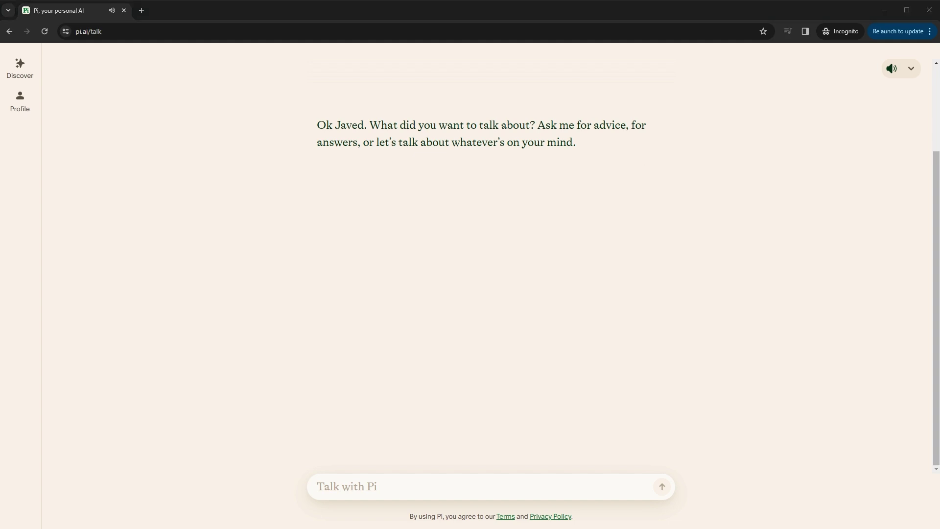
{"action": "left_click", "coordinate": [745, 457]}
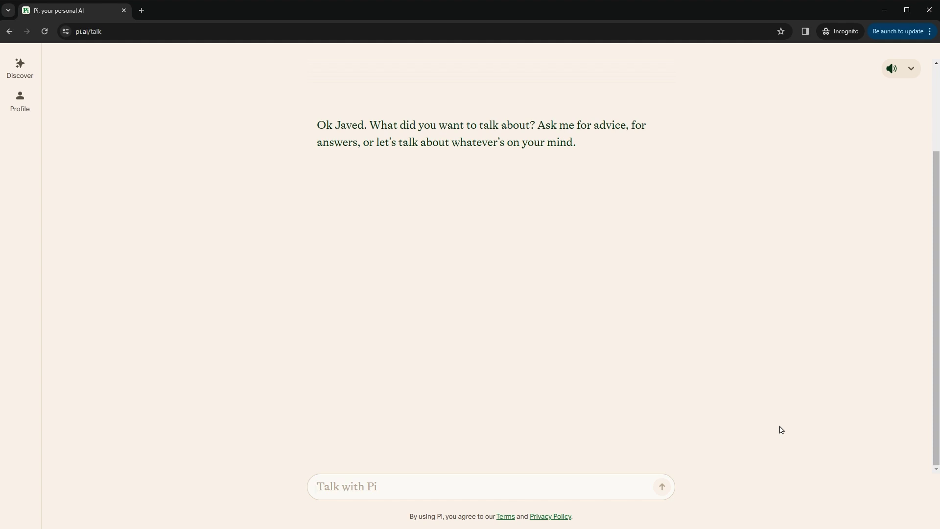
{"action": "type", "text": "what is weather in london united kingdom right now?"}
{"action": "key", "text": "Return"}
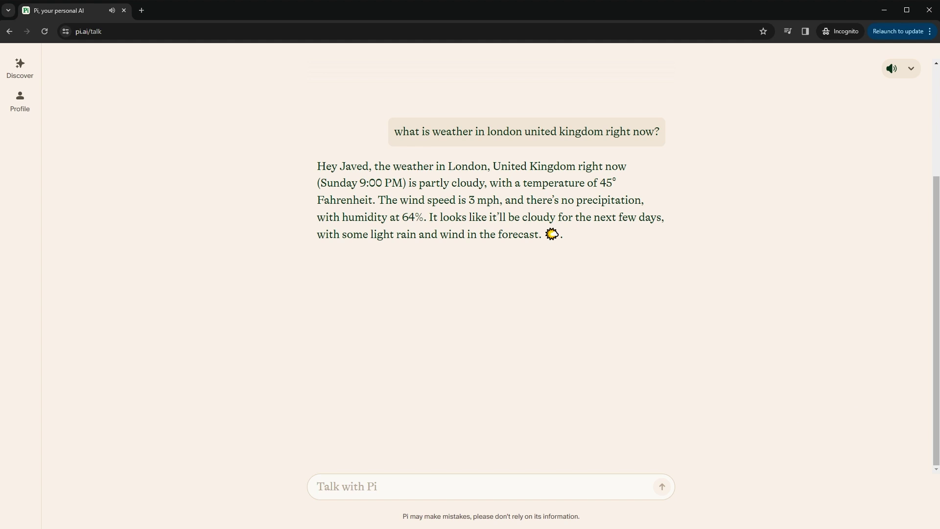
{"action": "key", "text": "alt+Tab"}
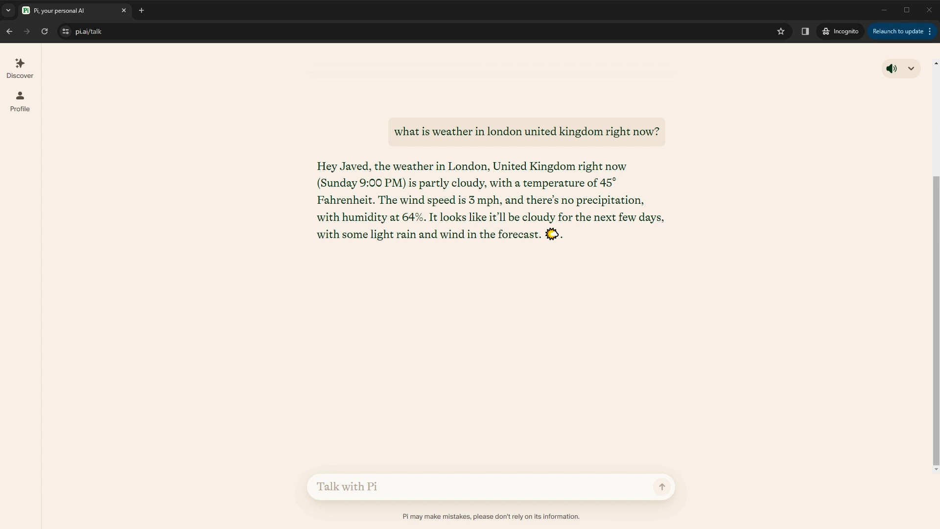
Ask Pi when OpenAI is expected to release GPT-5
{"action": "left_click", "coordinate": [607, 490]}
{"action": "type", "text": "when gpt-5 is going to be released from openAI"}
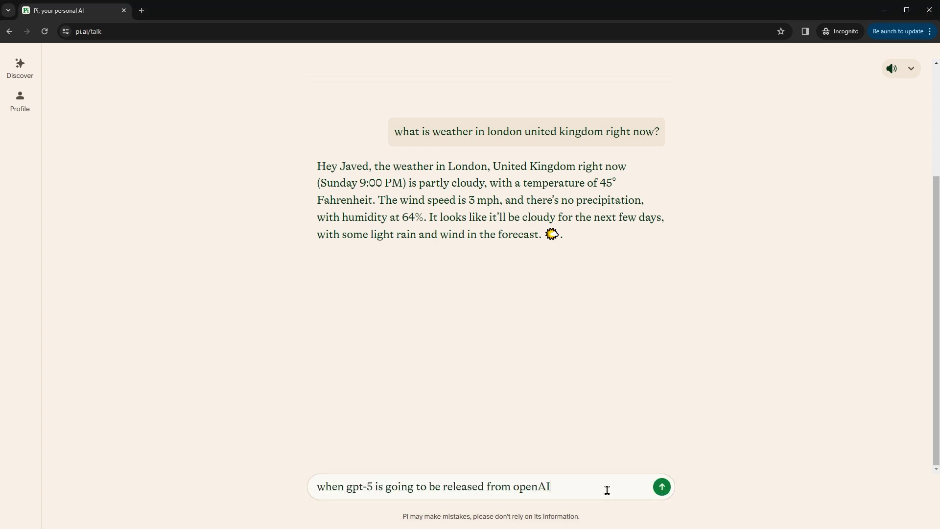
{"action": "key", "text": "Return"}
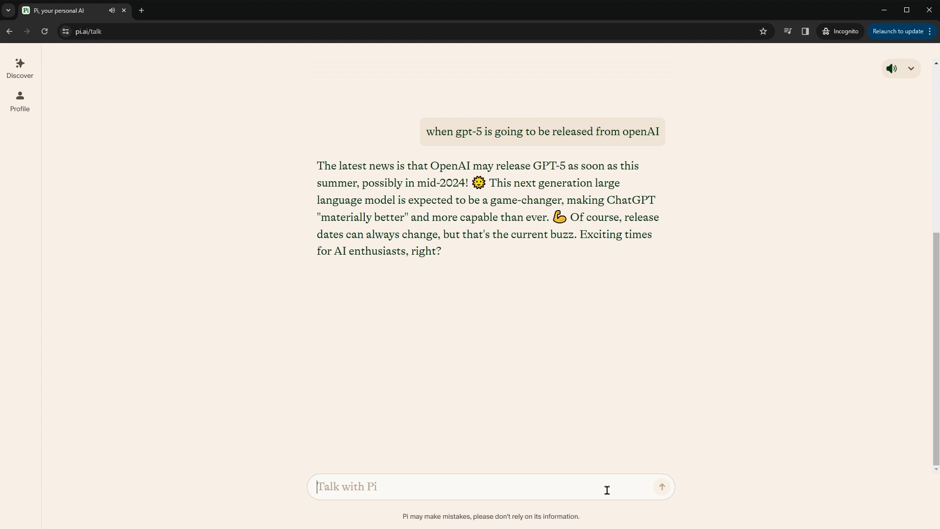
Ask Pi 'what is multi modality?'
{"action": "type", "text": "what is multi modality?"}
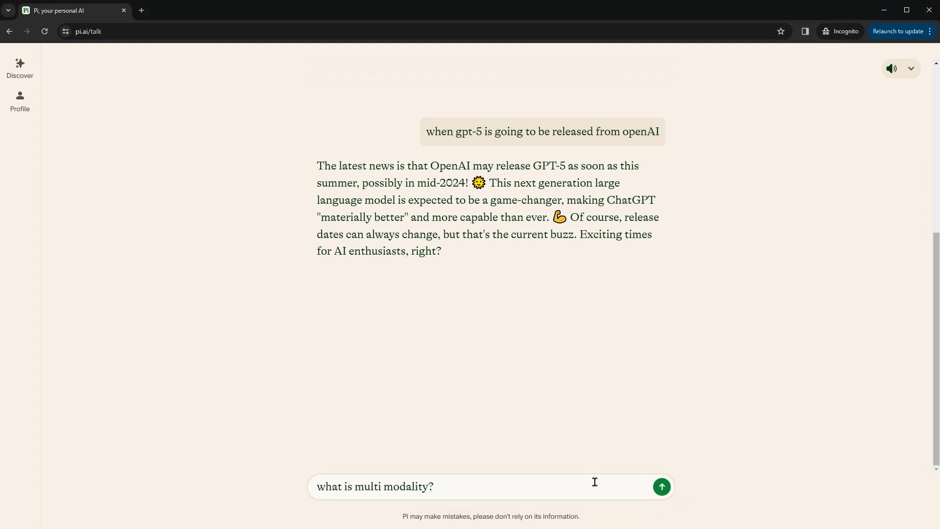
{"action": "key", "text": "Return"}
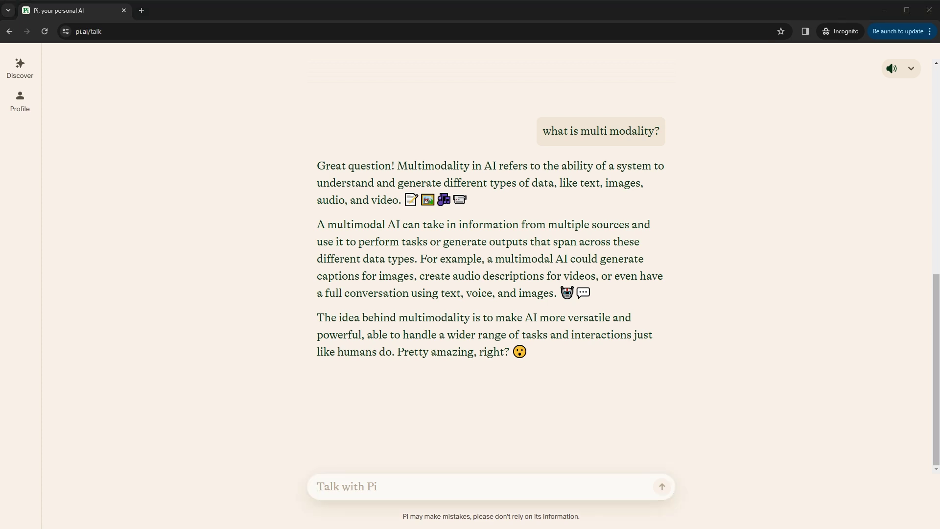
Send Pi the message about low YouTube views and paste the JavaScript Map code request
{"action": "left_click", "coordinate": [624, 485]}
{"action": "type", "text": "I created 10 videos today for my youtube channel and I am tired. I am not getting much views on youtube."}
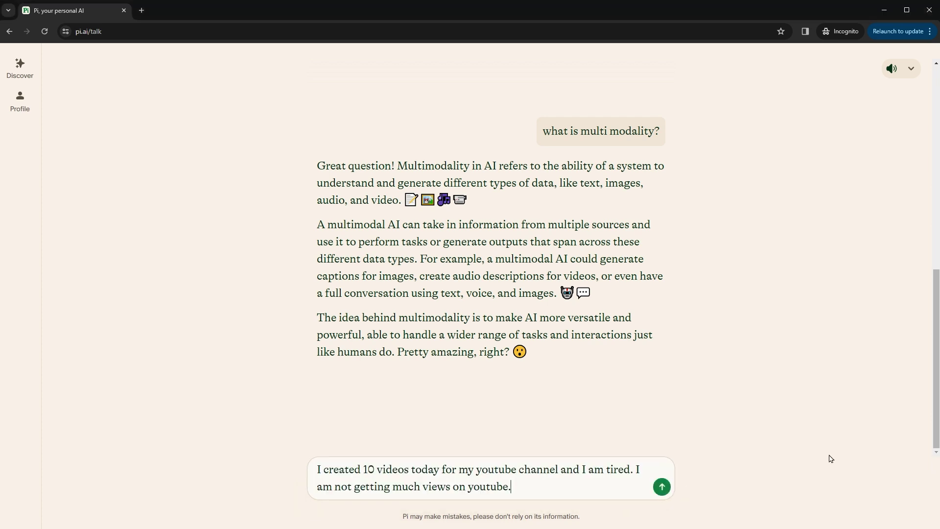
{"action": "key", "text": "Return"}
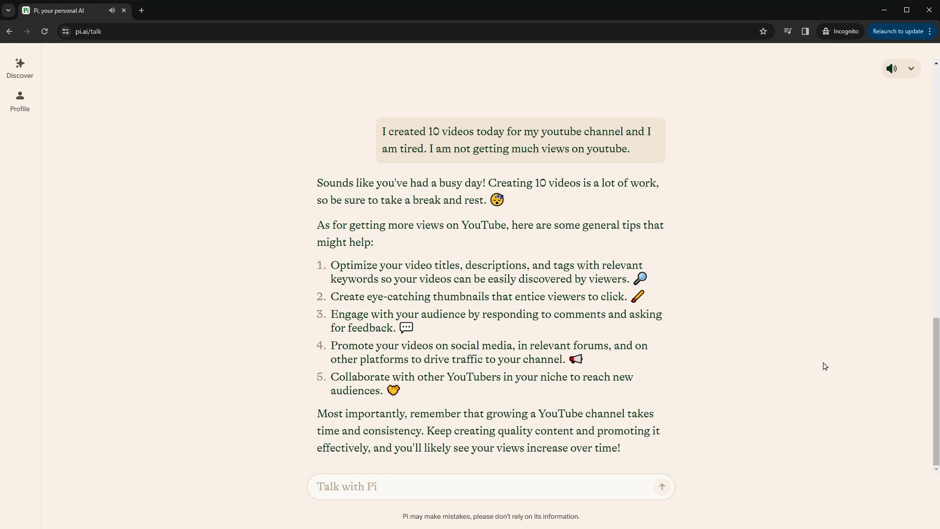
{"action": "left_click", "coordinate": [553, 479]}
{"action": "type", "text": "Give me javascript map code example."}
Send 'Give me javascript map code example.' and scroll through Pi's Map code reply
{"action": "key", "text": "Return"}
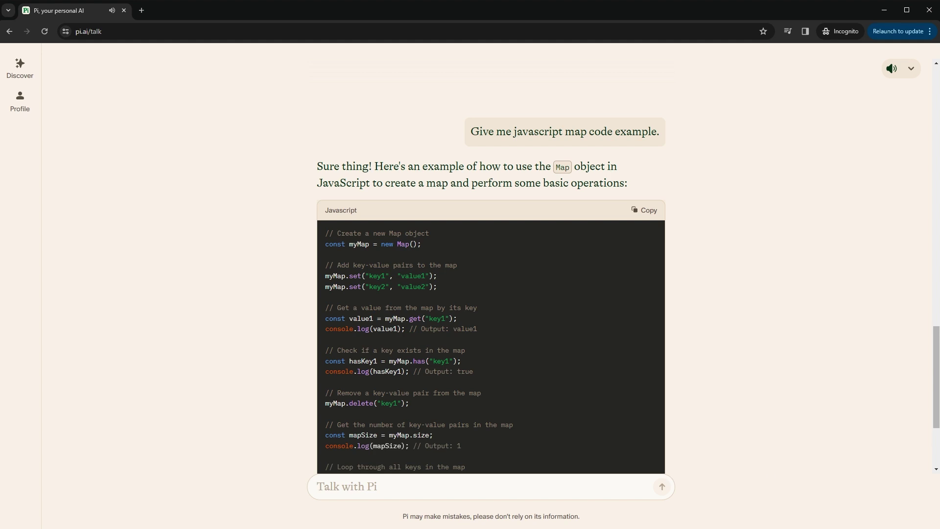
{"action": "scroll", "coordinate": [784, 399], "scroll_direction": "down", "scroll_amount": 5}
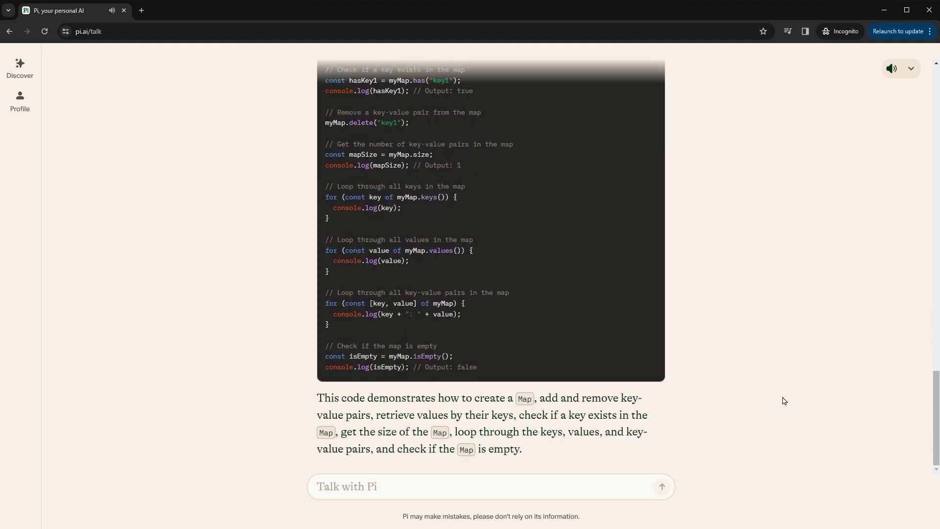
{"action": "scroll", "coordinate": [784, 401], "scroll_direction": "up", "scroll_amount": 5}
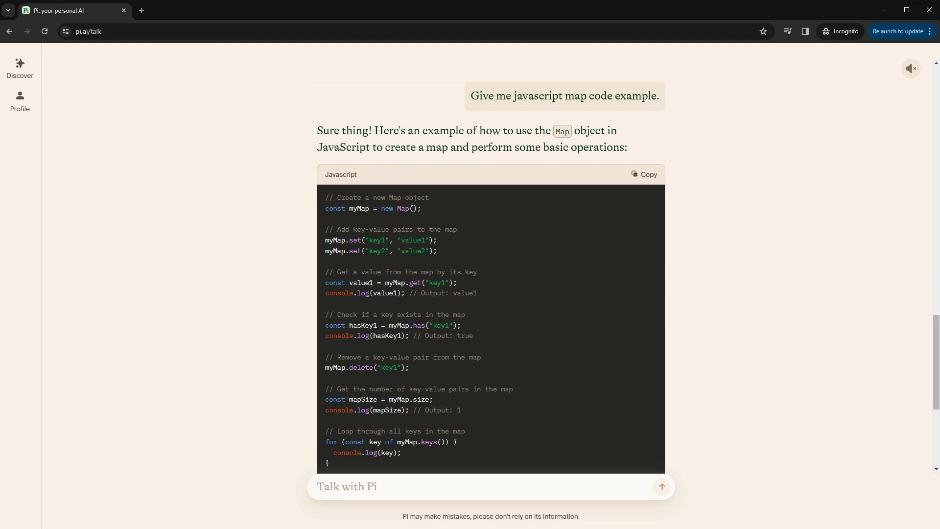